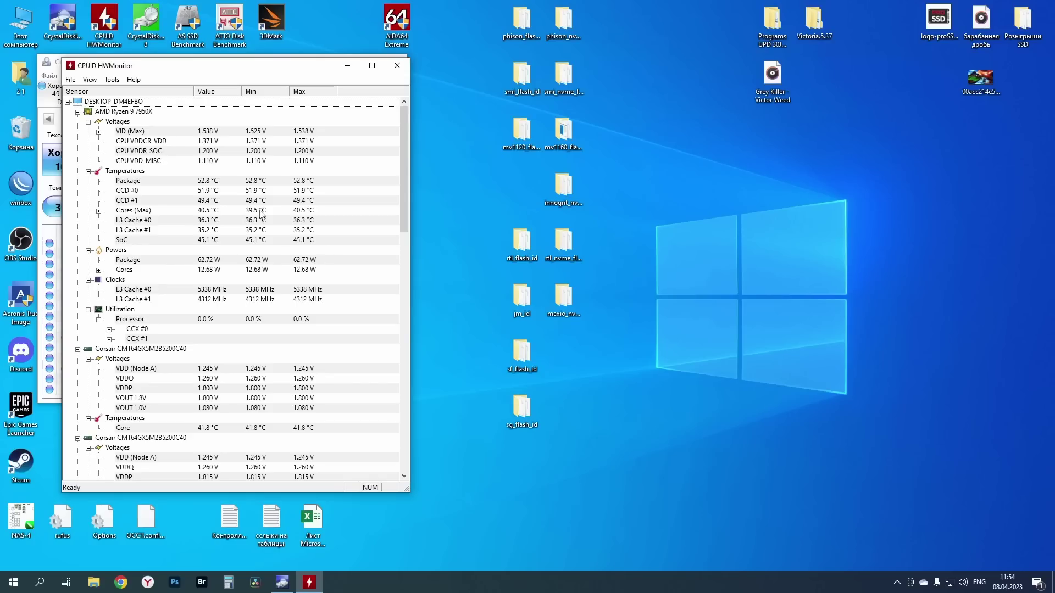
Step: Collapse every HWMonitor device group except SHPP41-1000GM and move the HWMonitor window below the CrystalDiskInfo drive summary
click(77, 111)
click(78, 121)
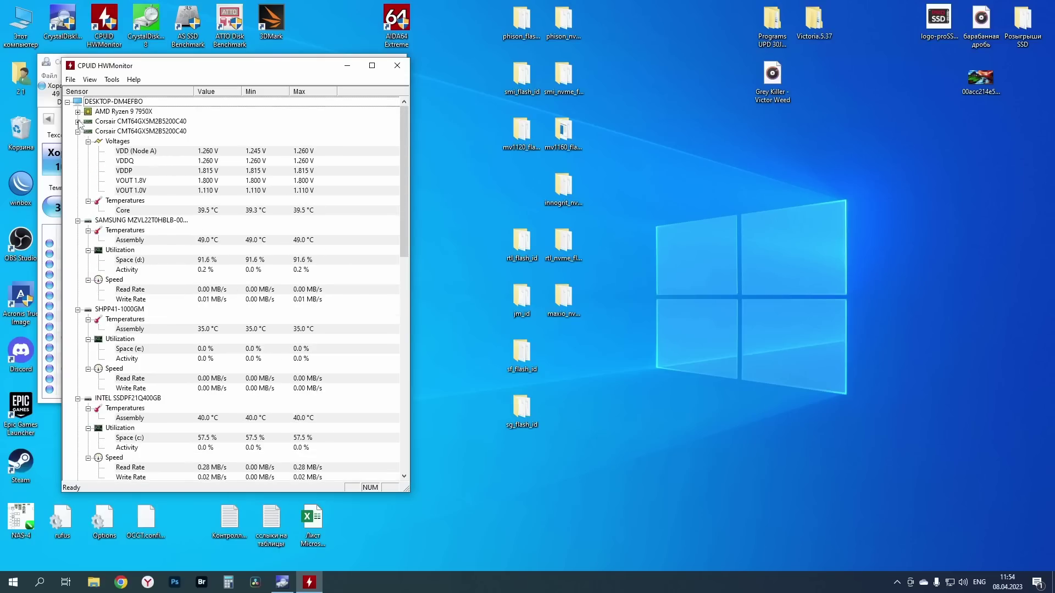
click(77, 131)
click(77, 141)
click(77, 150)
click(77, 151)
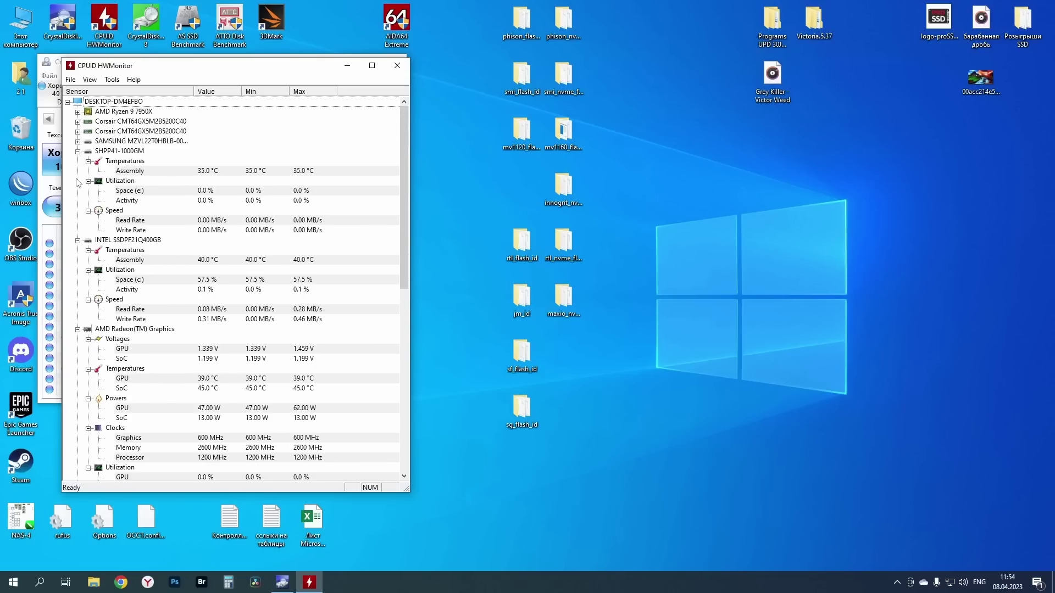
click(77, 240)
click(78, 250)
click(77, 259)
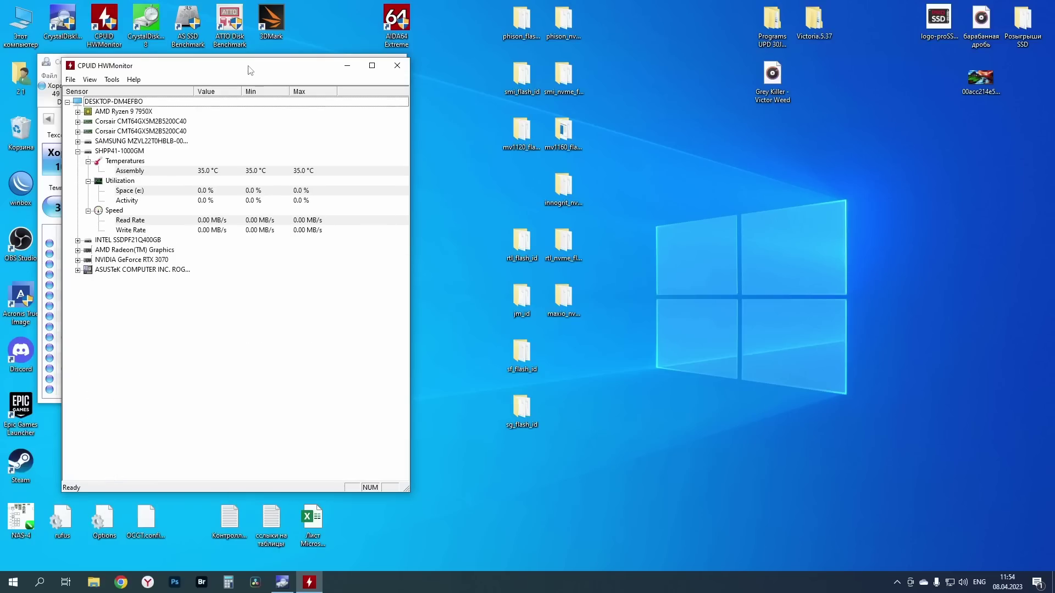
drag(248, 69, 235, 394)
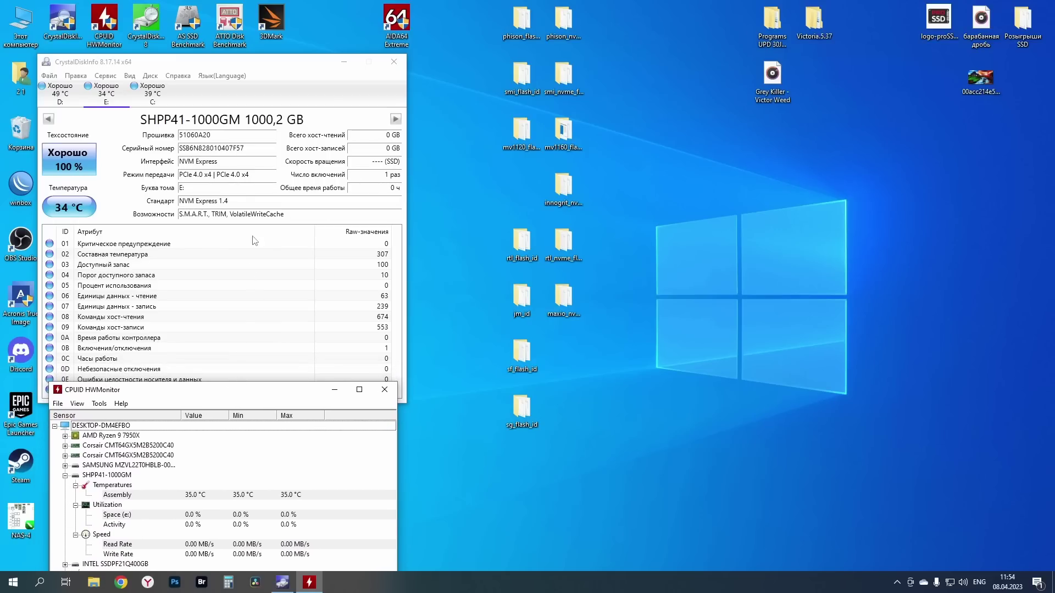
Step: Launch AIDA64 Extreme and examine the ATA storage details of the SHPP41-1000GM drive, including its physical SSD data
double_click(396, 22)
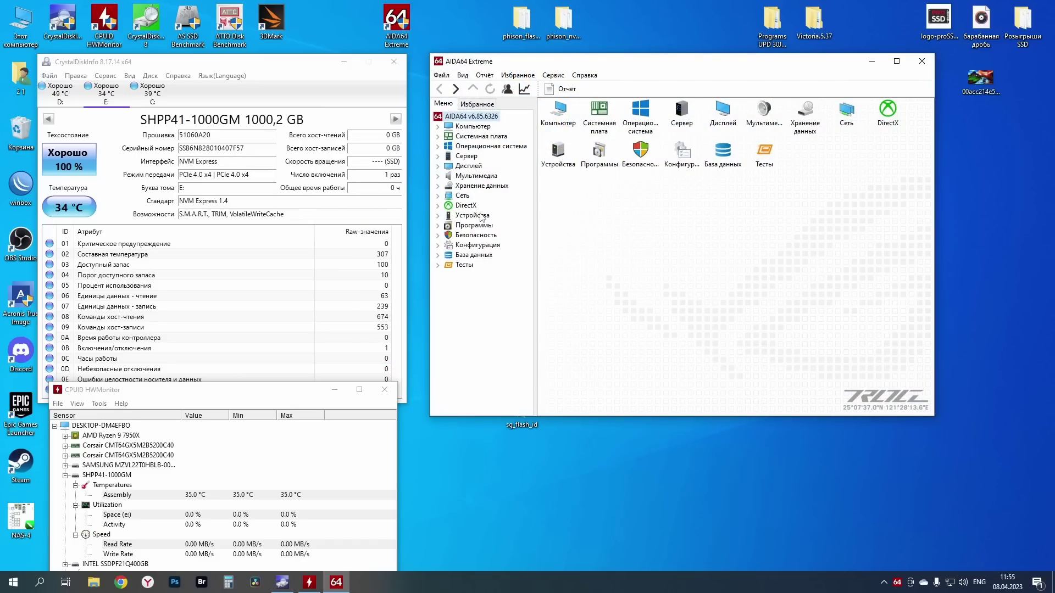
click(482, 216)
click(481, 186)
double_click(765, 116)
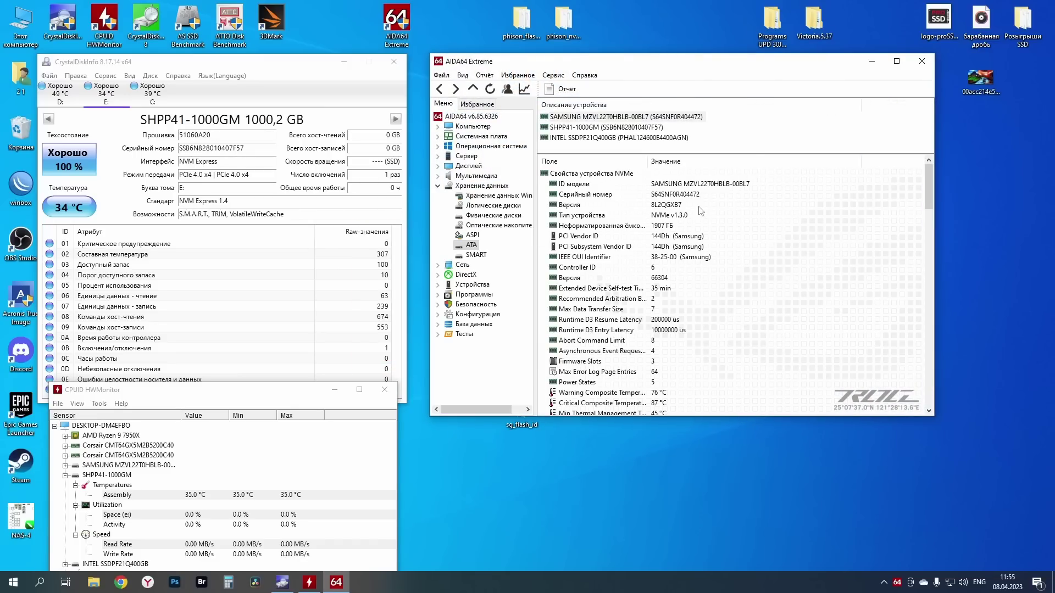
key(Down)
scroll(739, 264, down, 20)
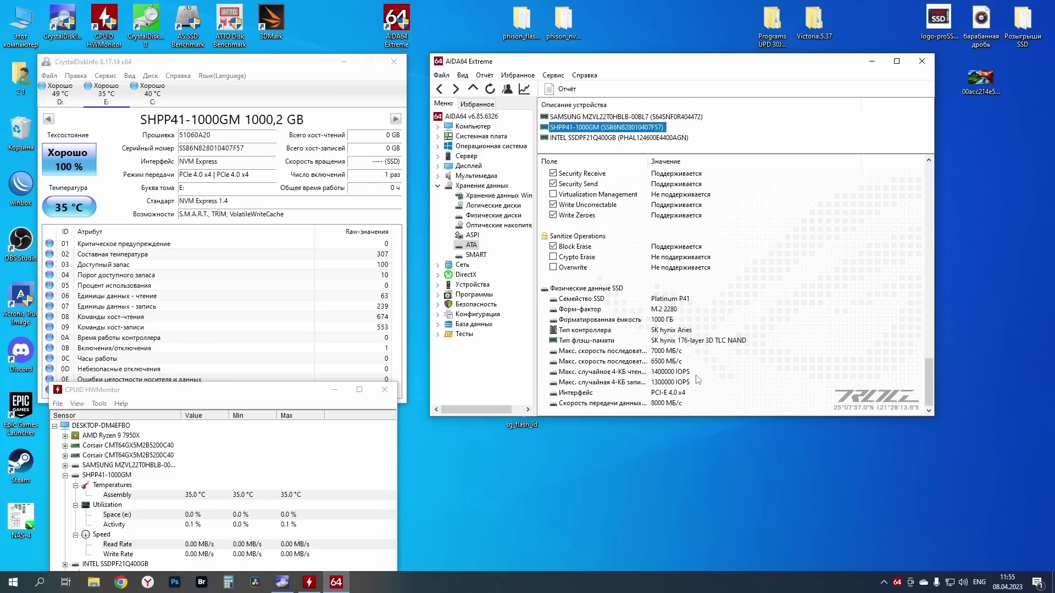
scroll(698, 379, up, 10)
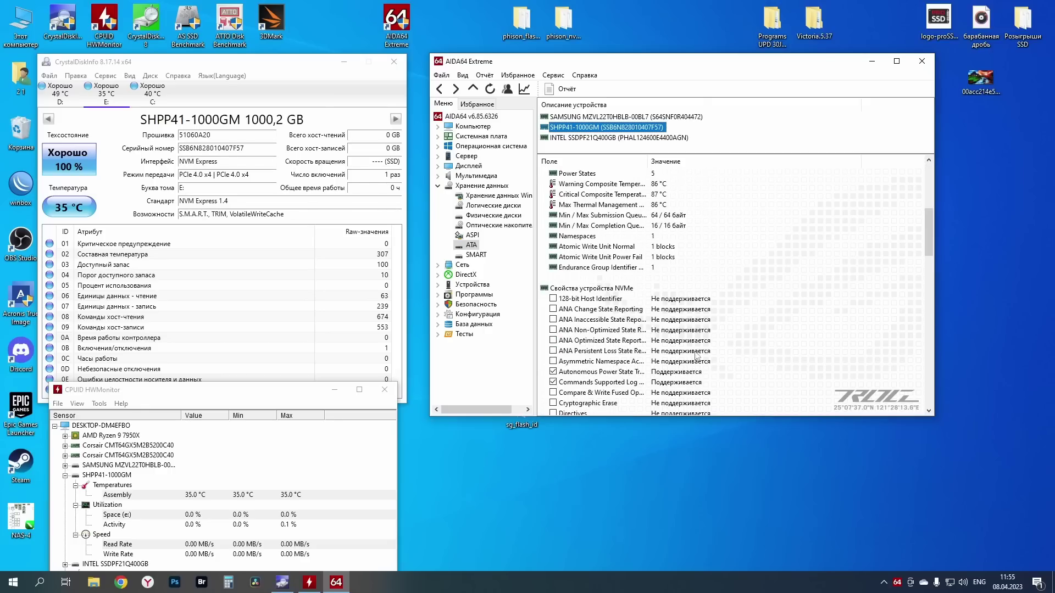
scroll(697, 356, down, 10)
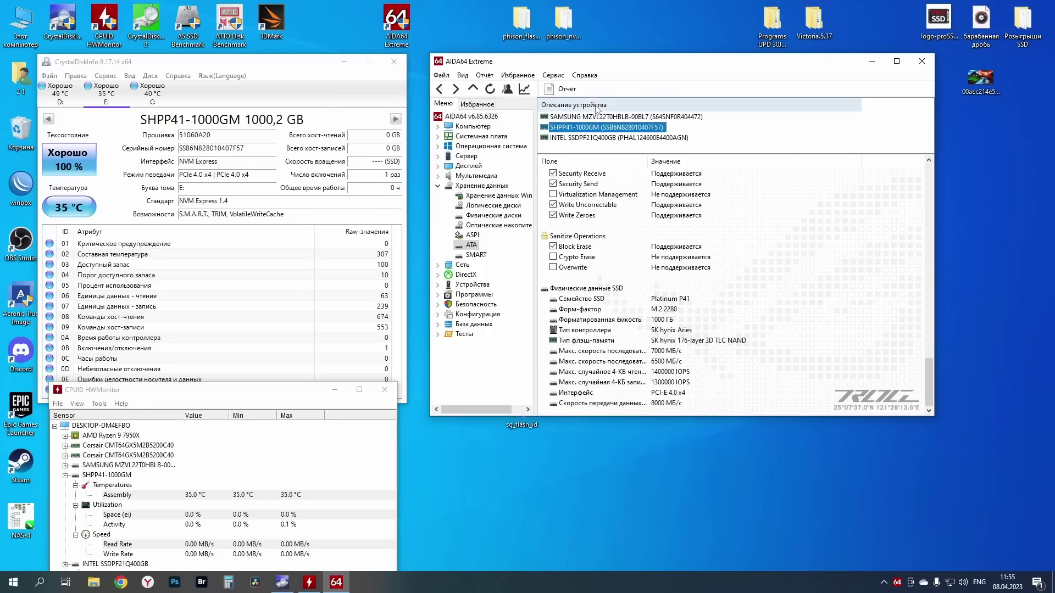
Step: Run the AIDA64 Disk Benchmark's Linear Write test on Disk Drive #1 [SHPP41-1000GM]
click(552, 76)
click(561, 88)
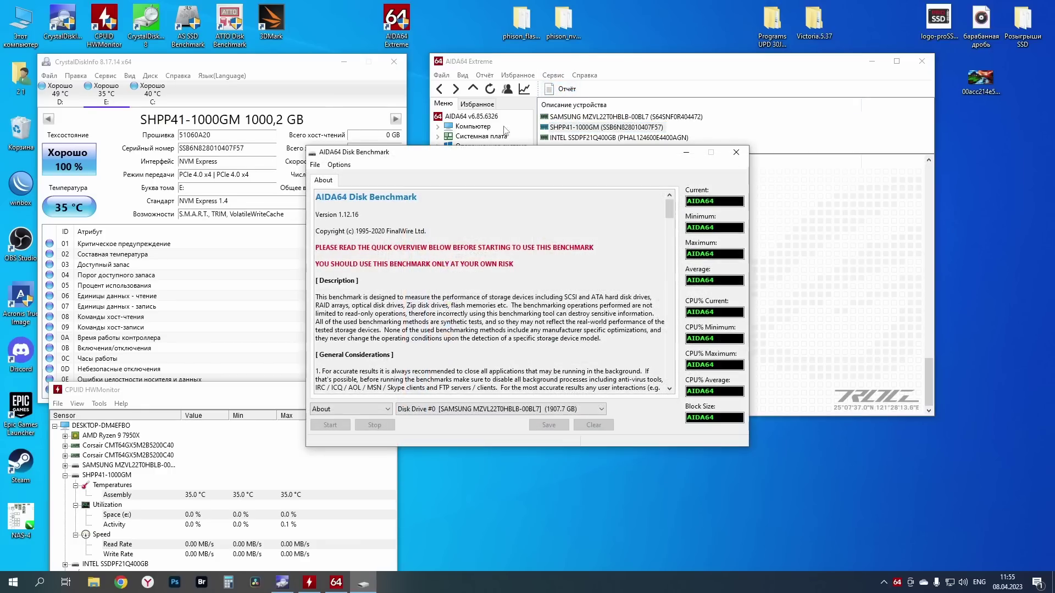
click(511, 466)
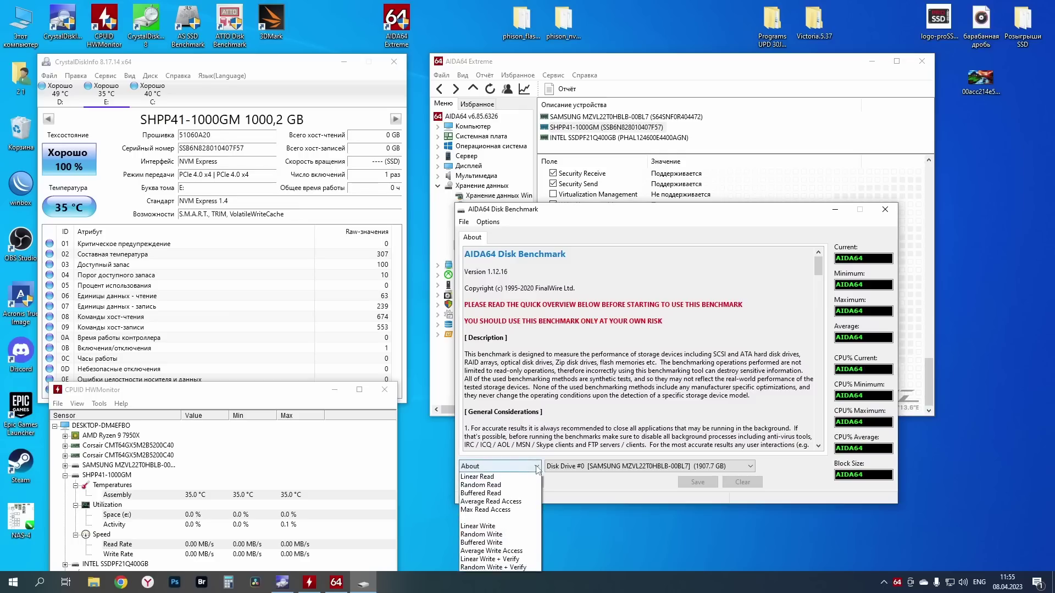
click(486, 533)
click(575, 467)
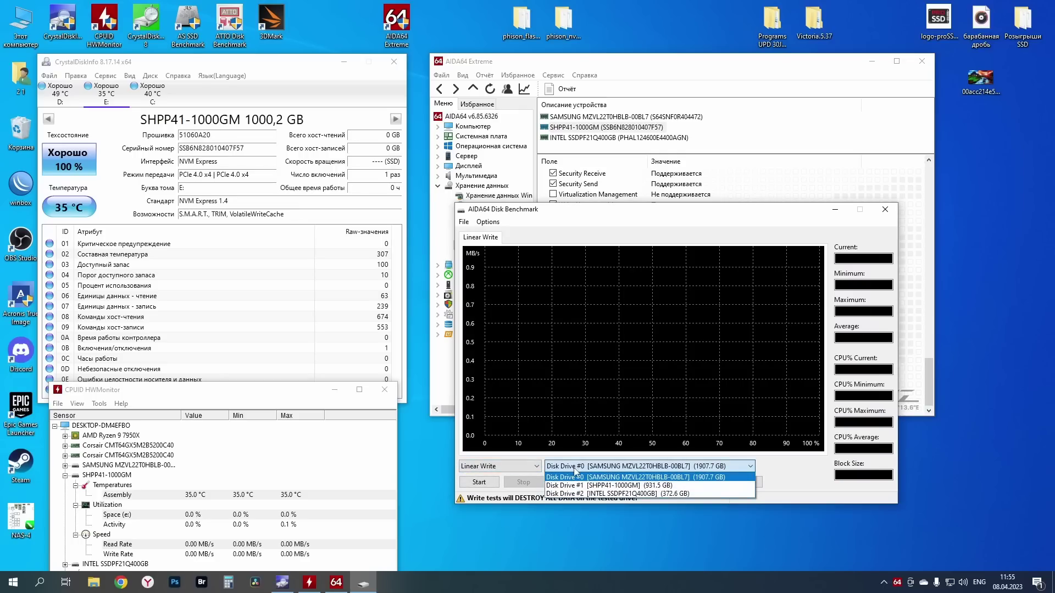
click(578, 484)
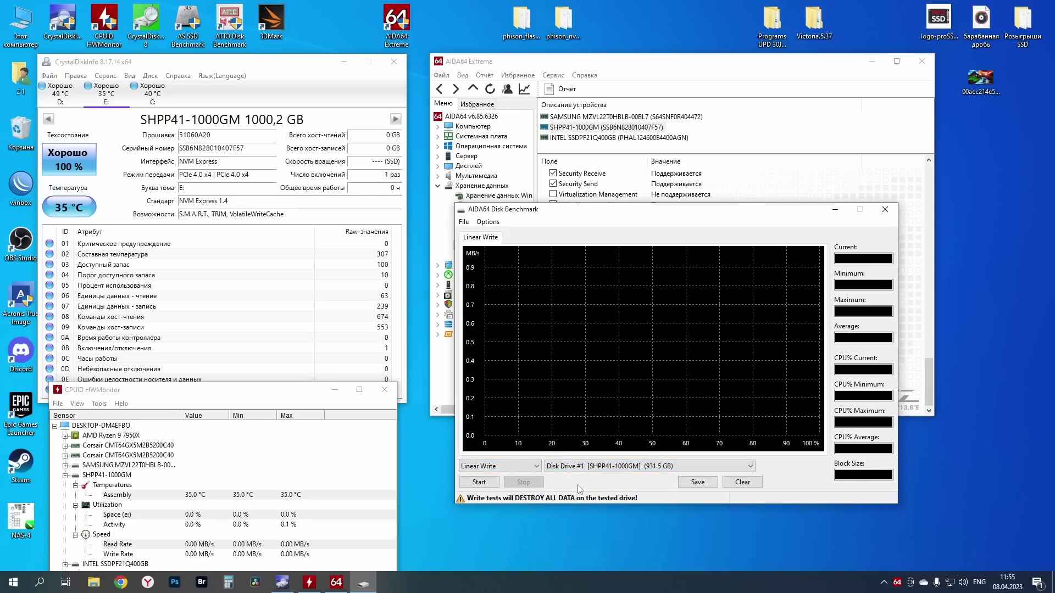
click(480, 483)
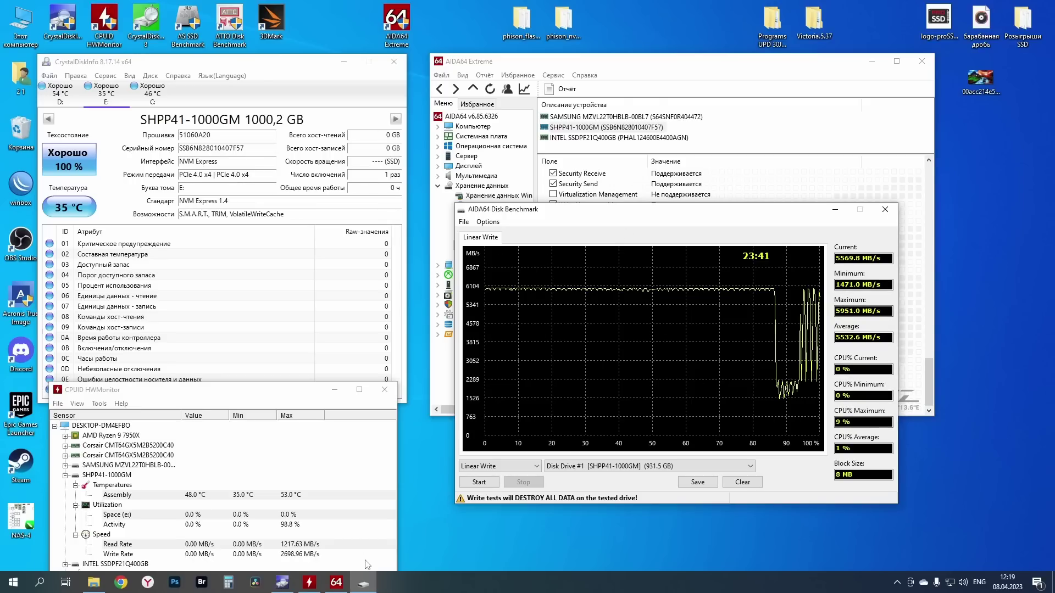
Step: Compare the finished Linear Write graph with the saved aida image from the SSD SK hynix Platinum P41 1TB folder, and close the image
click(94, 582)
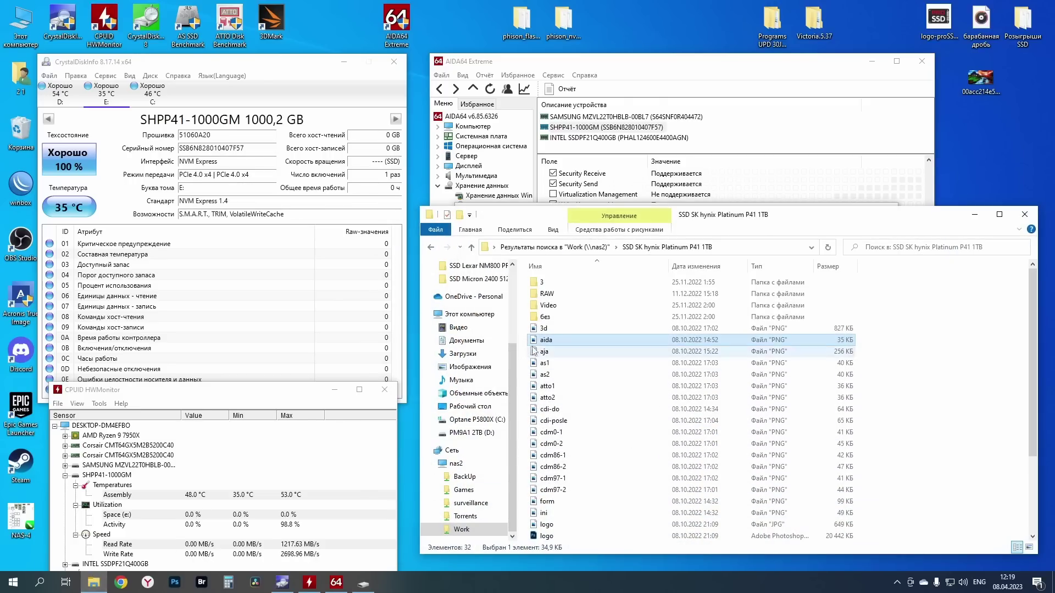
double_click(551, 341)
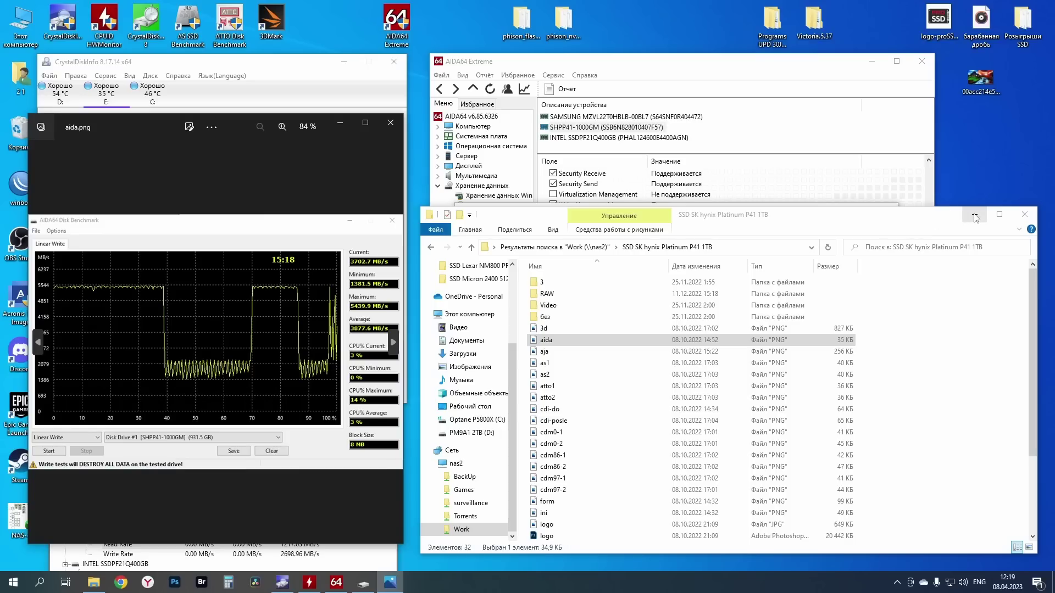
click(975, 215)
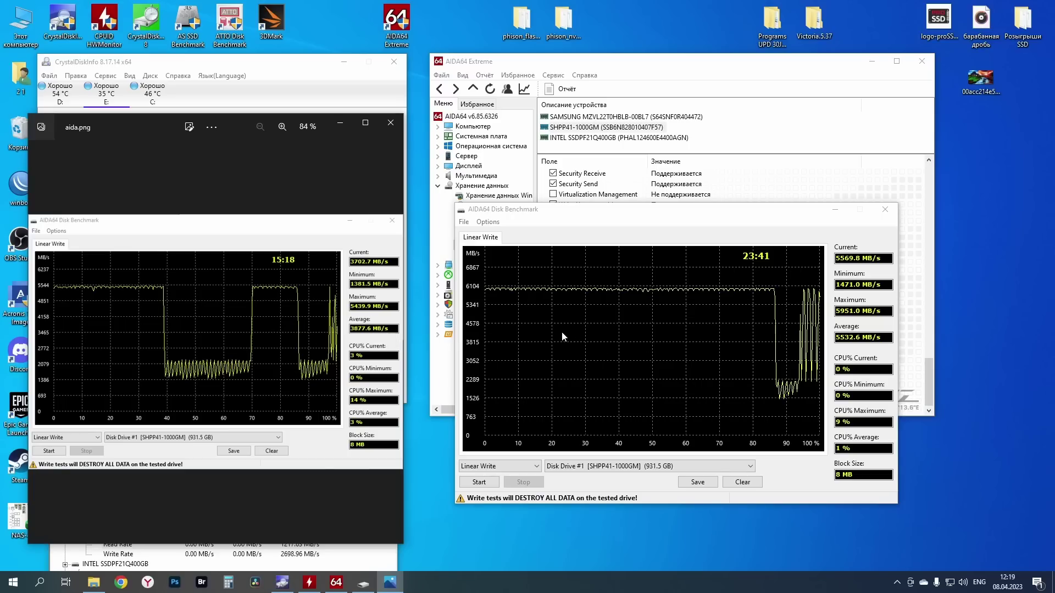
click(391, 123)
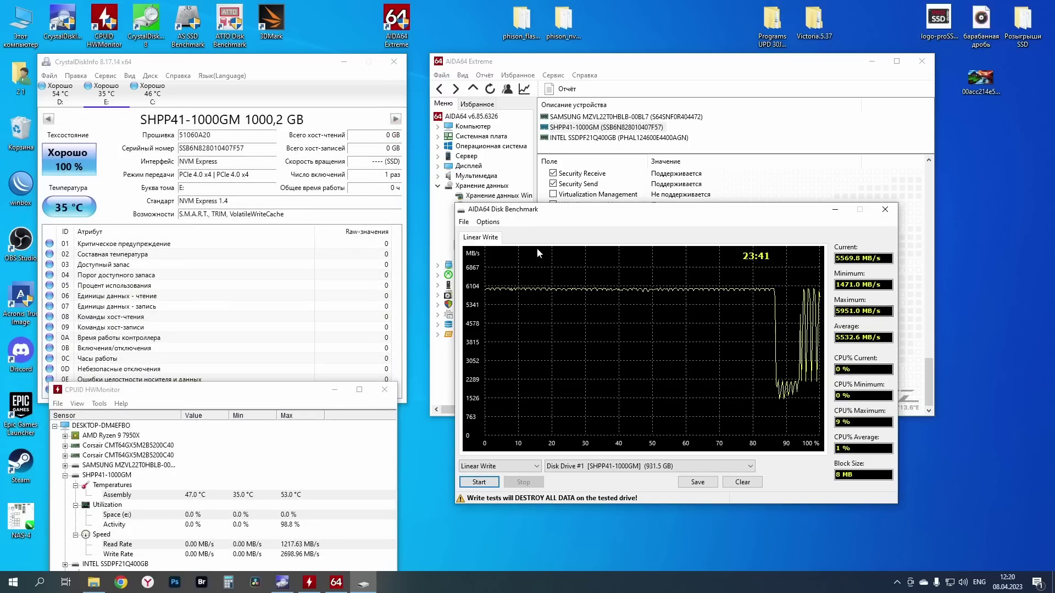
Step: Minimise both AIDA64 windows and initialise Disk 1 in Windows Disk Management
click(834, 210)
click(872, 61)
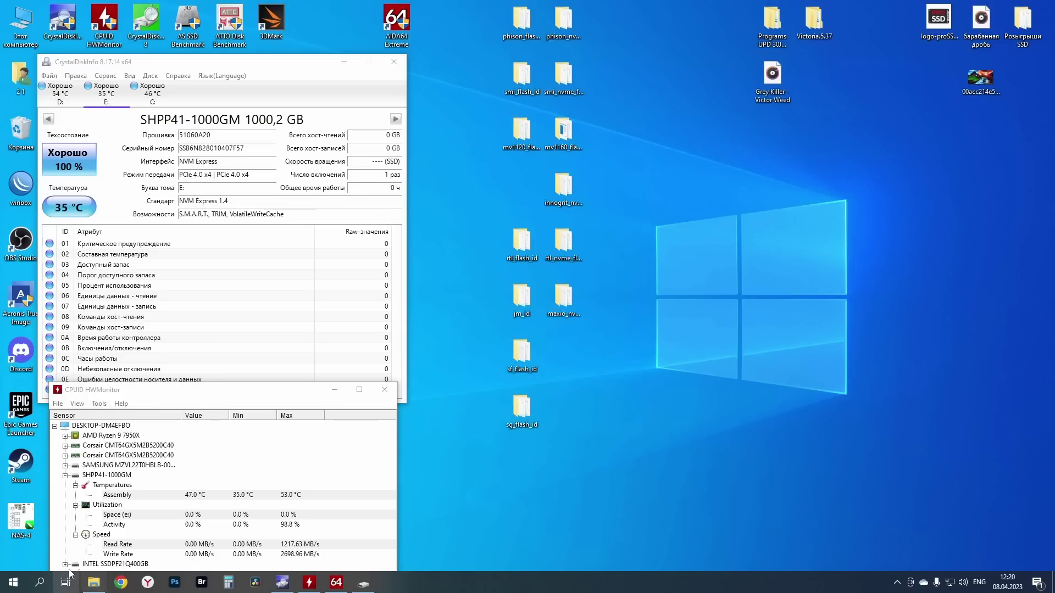
right_click(13, 582)
click(69, 384)
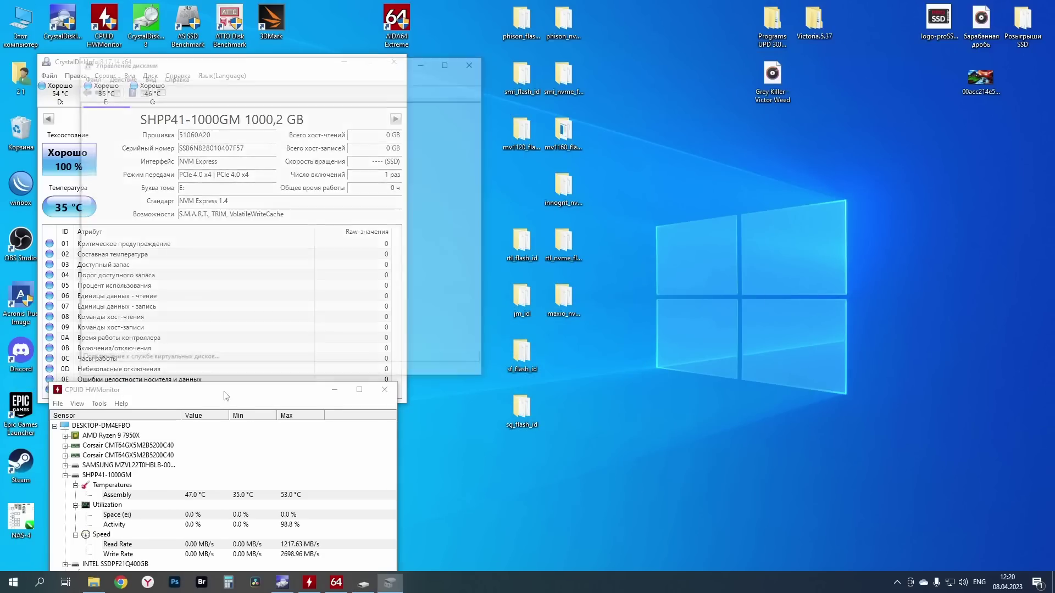
click(308, 294)
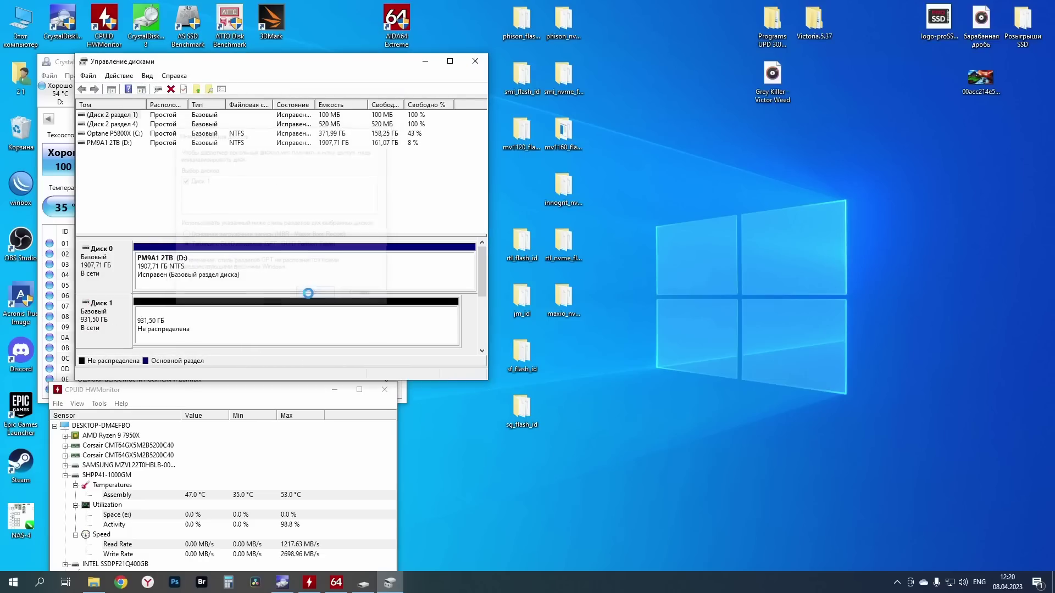
Step: Create a simple NTFS volume with the default settings on Disk 1's unallocated space
right_click(310, 326)
click(310, 326)
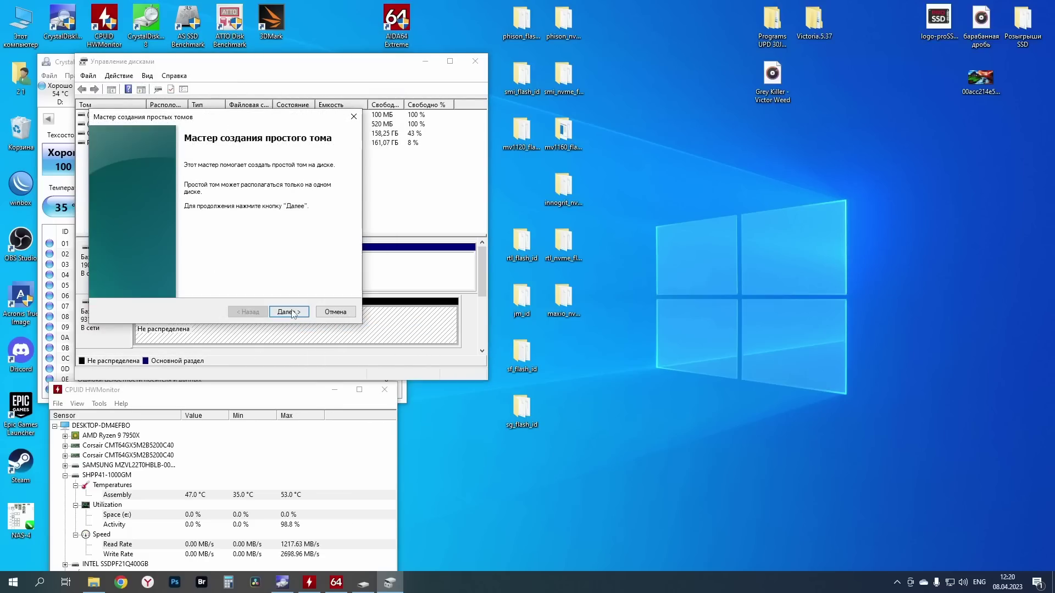
click(291, 310)
click(292, 311)
click(291, 310)
click(291, 311)
click(292, 311)
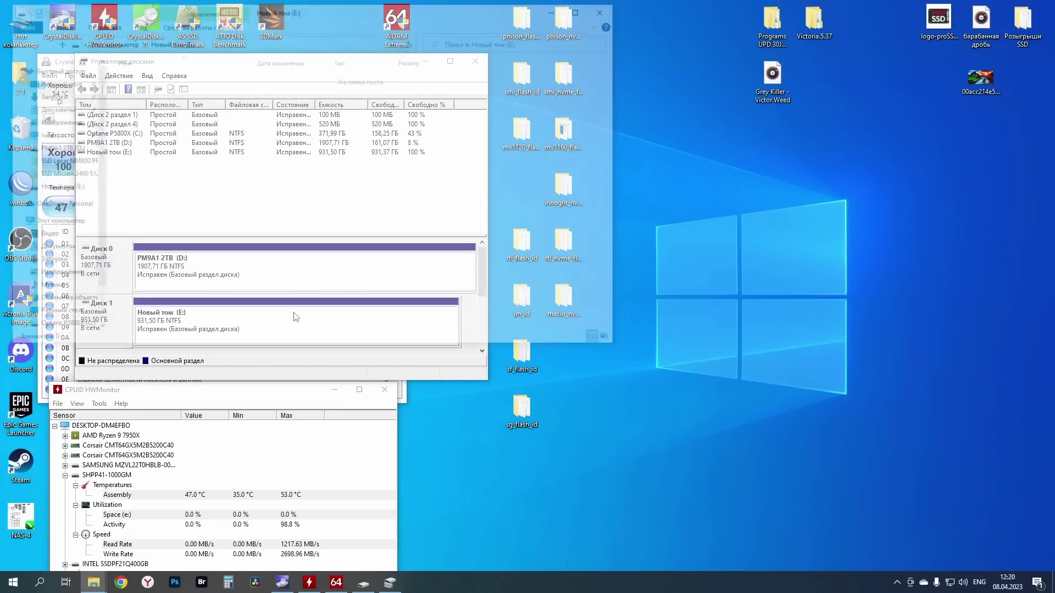
Step: Optimise the new volume (E:) with the drive optimisation tool from its properties
right_click(463, 110)
click(497, 257)
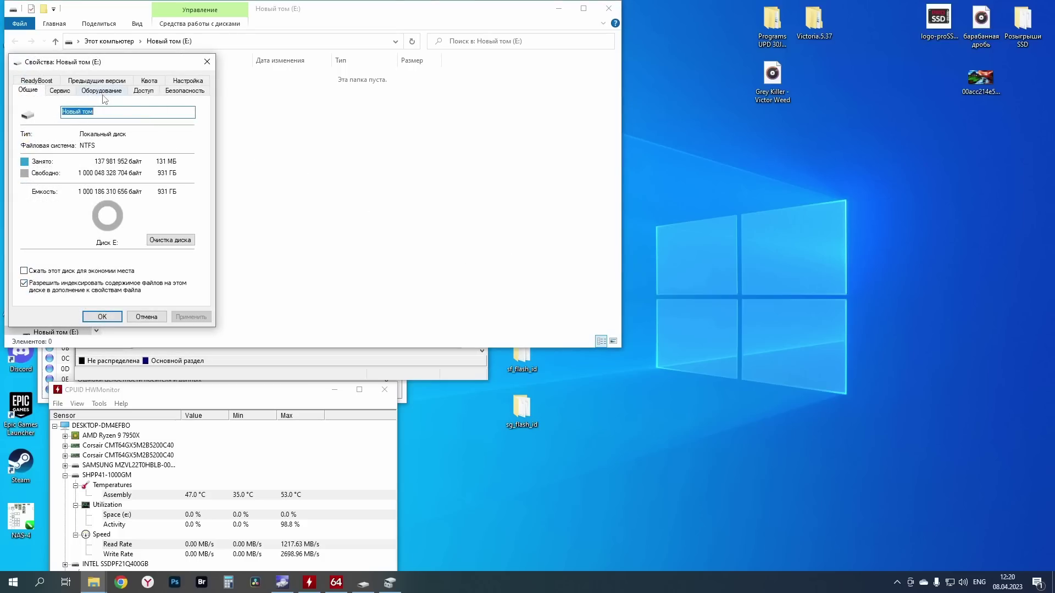
click(60, 90)
click(136, 194)
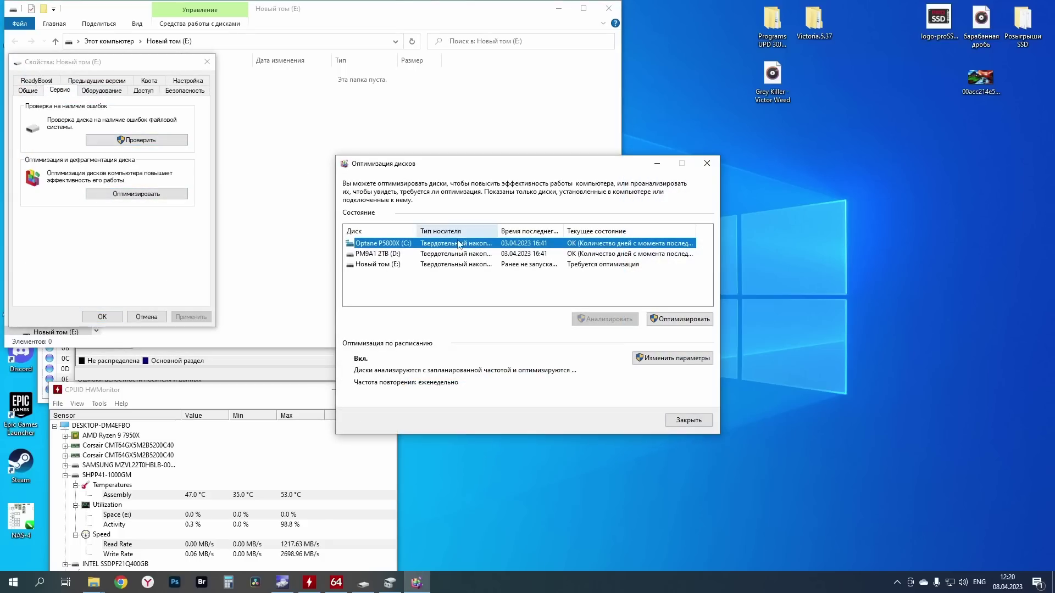
click(380, 264)
click(675, 324)
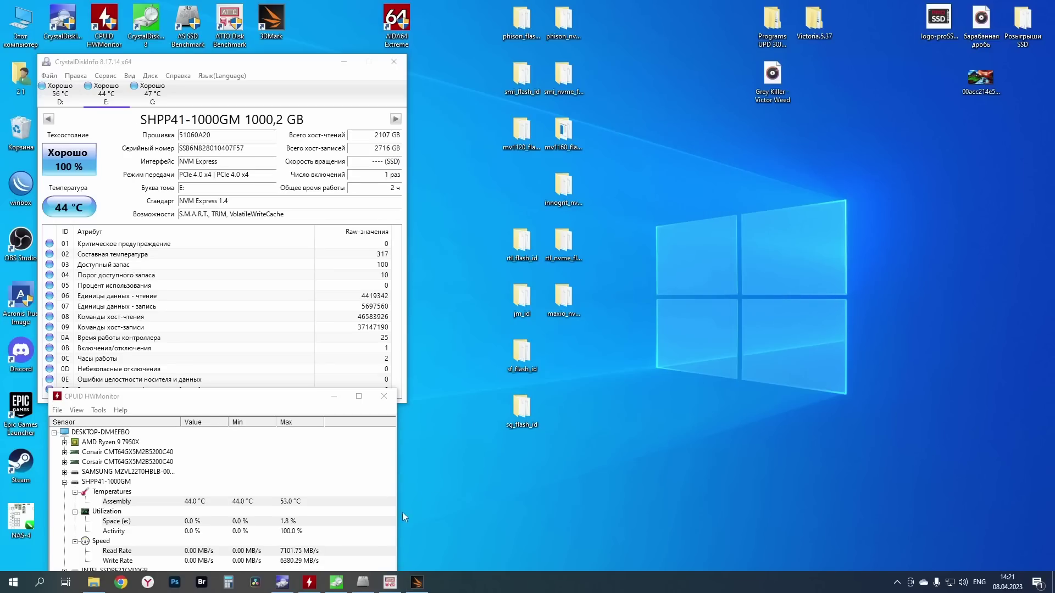
Step: Bring up the CrystalDiskMark results and switch their unit to MB/s
click(336, 583)
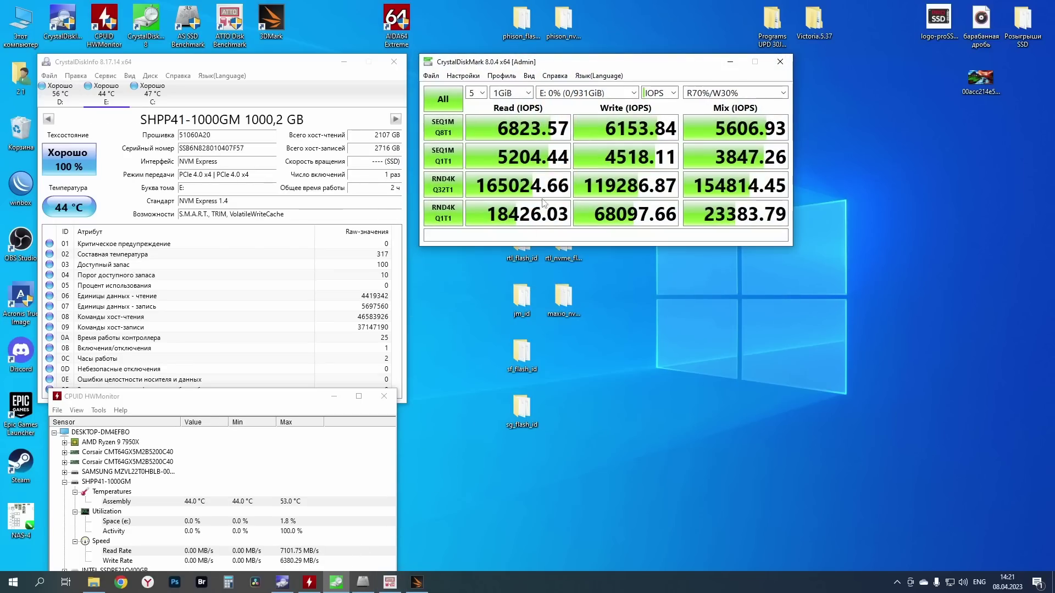
click(659, 93)
click(657, 105)
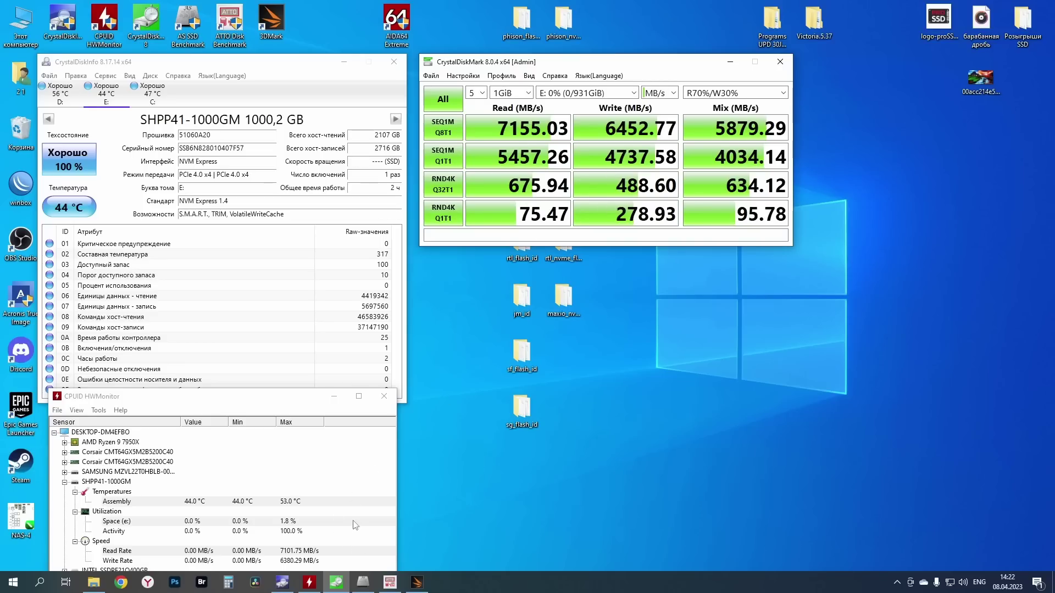
Step: Review the SHPP41-1000GM results in AS SSD Benchmark, ATTO Disk Benchmark and the 3DMark storage test
click(363, 581)
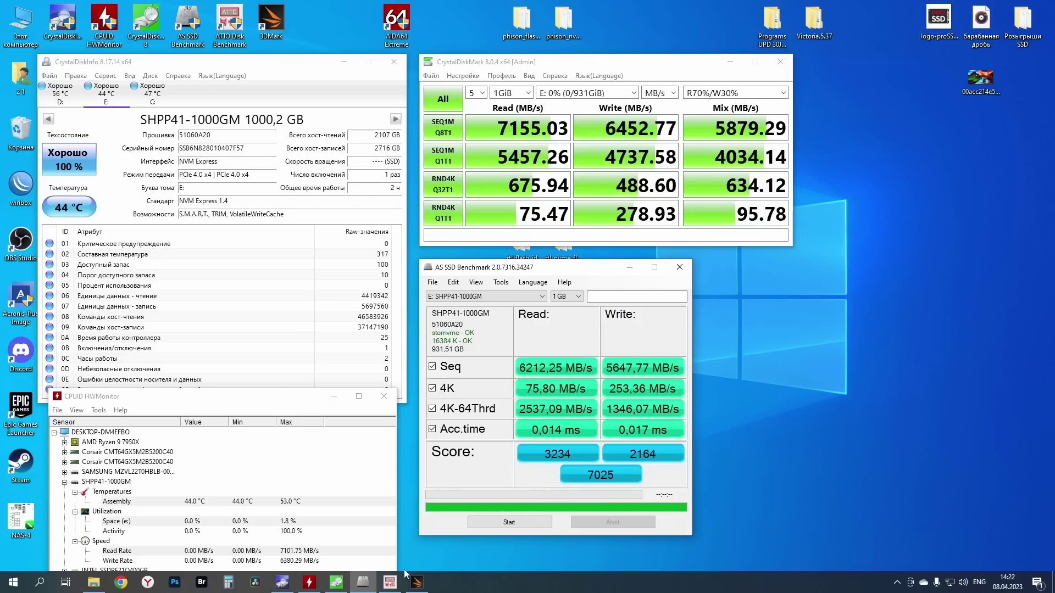
click(390, 582)
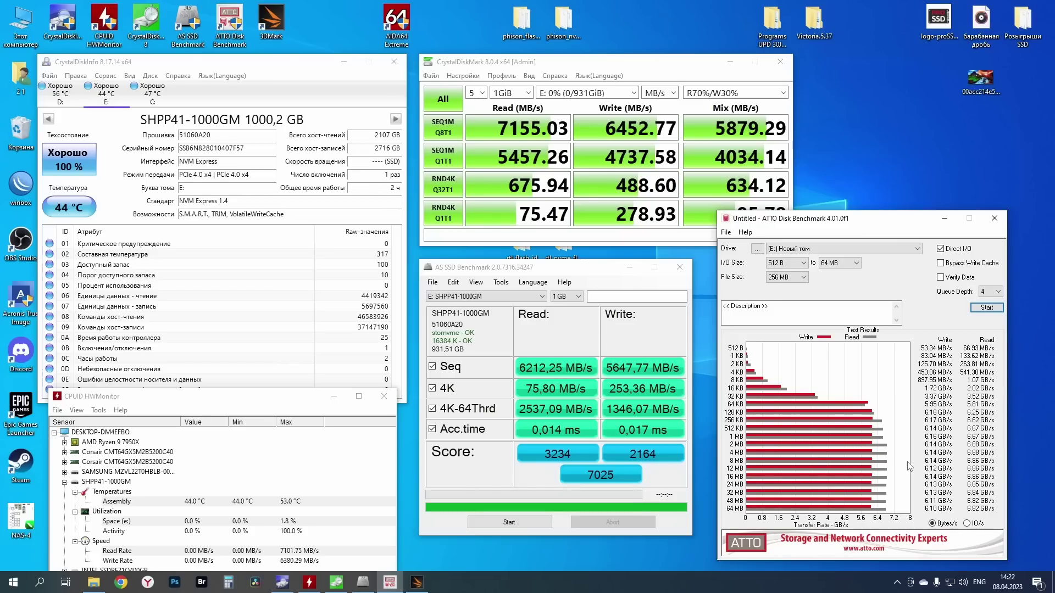
click(411, 590)
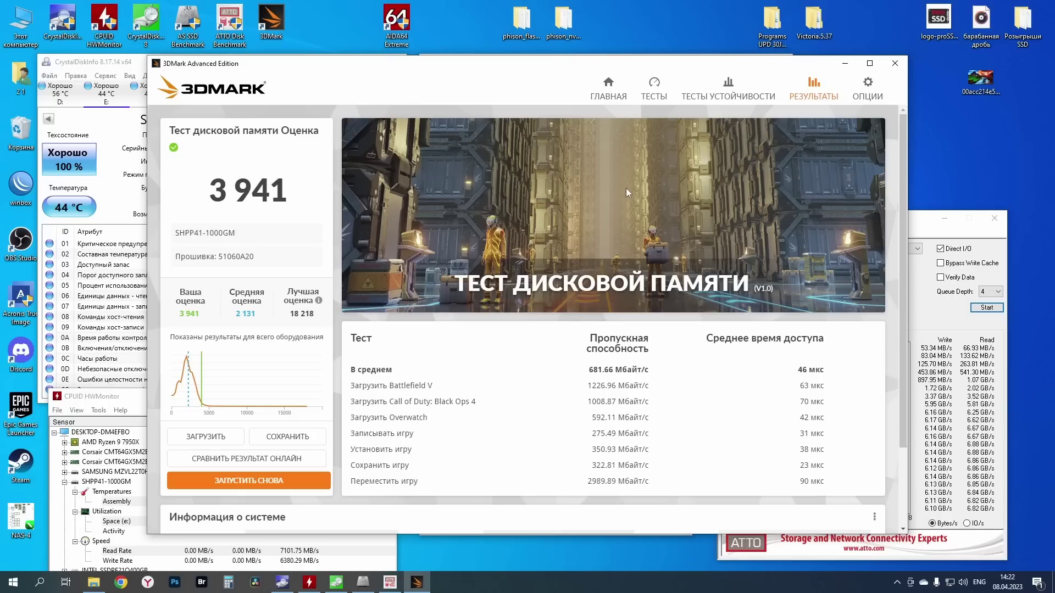
Step: Minimise the 3DMark, ATTO, AS SSD and CrystalDiskMark windows
click(845, 63)
click(944, 218)
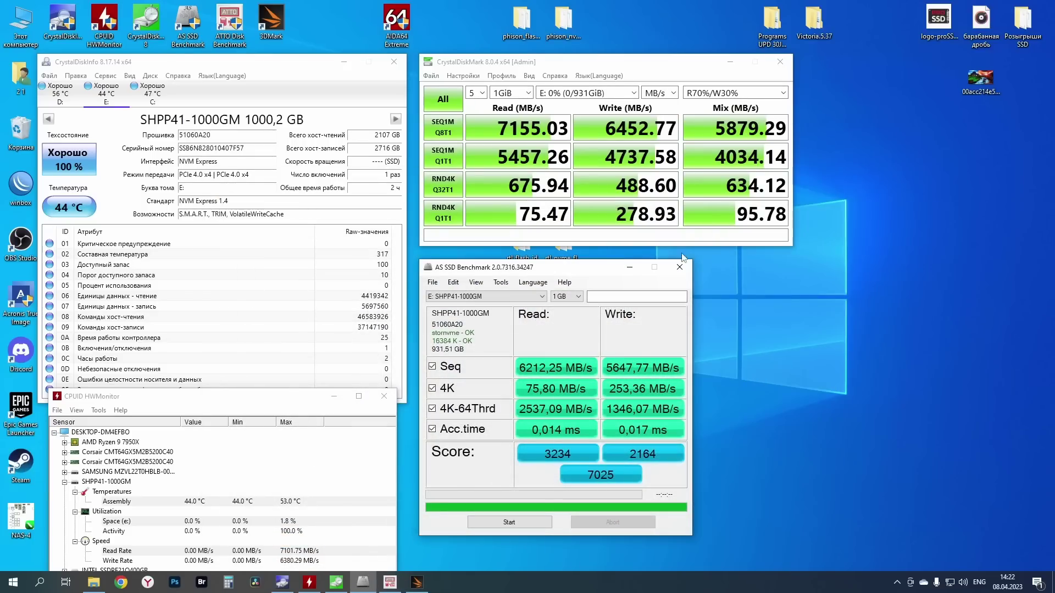
click(630, 268)
click(731, 62)
Step: Open This PC in a window beside the monitoring tools and copy the RENDER-100 folder from PM9A1 2TB (D:)
double_click(11, 19)
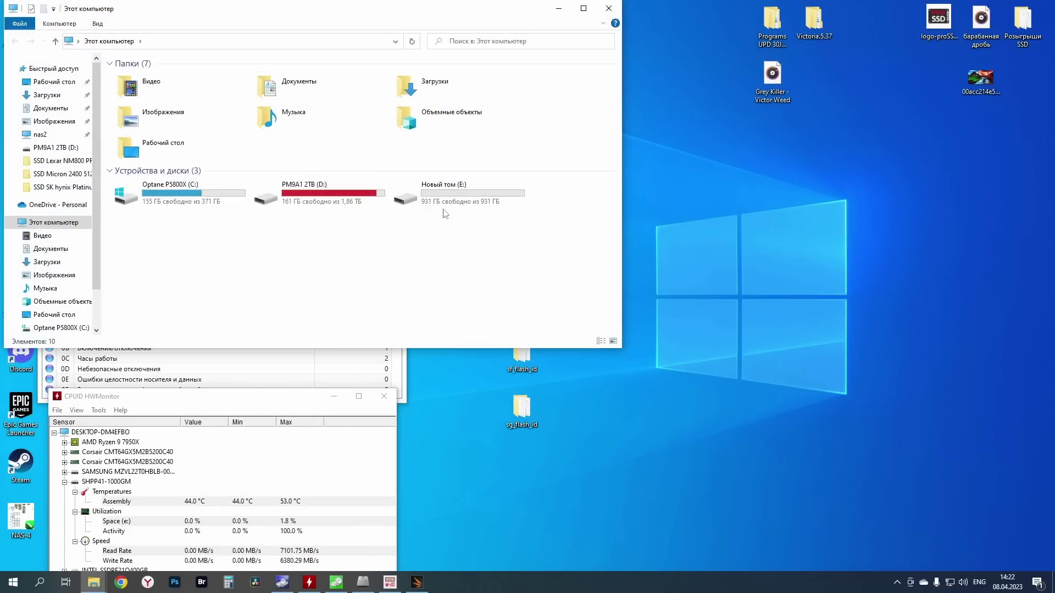
drag(424, 19, 848, 225)
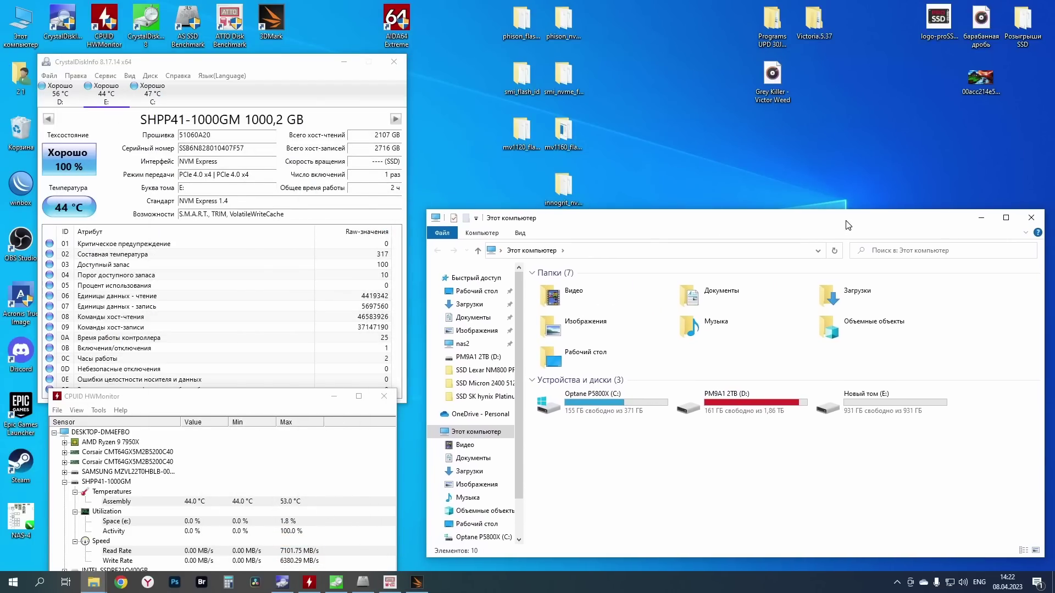
double_click(747, 407)
scroll(604, 473, down, 20)
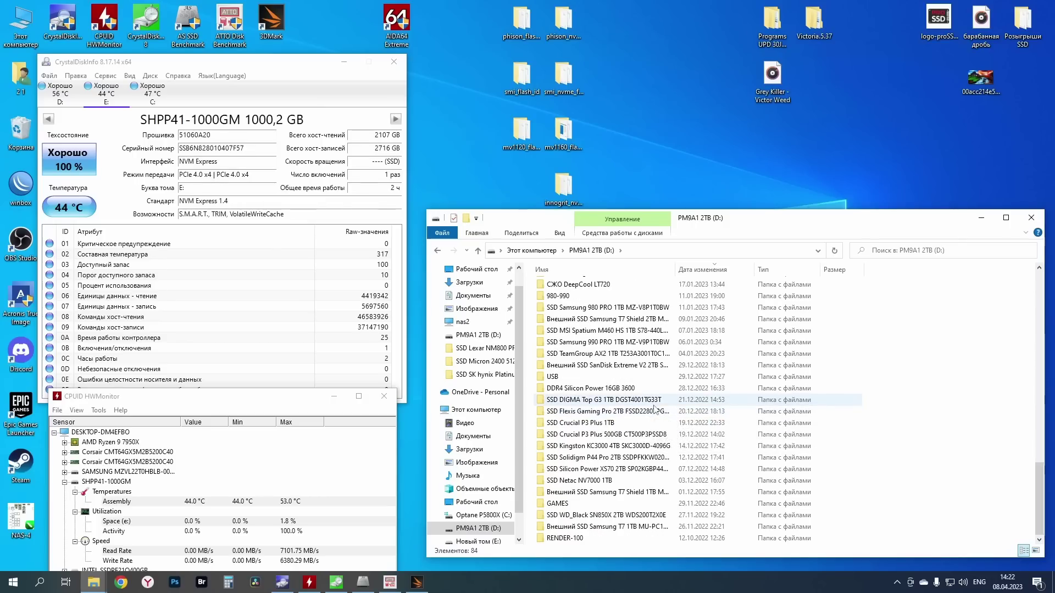
click(543, 540)
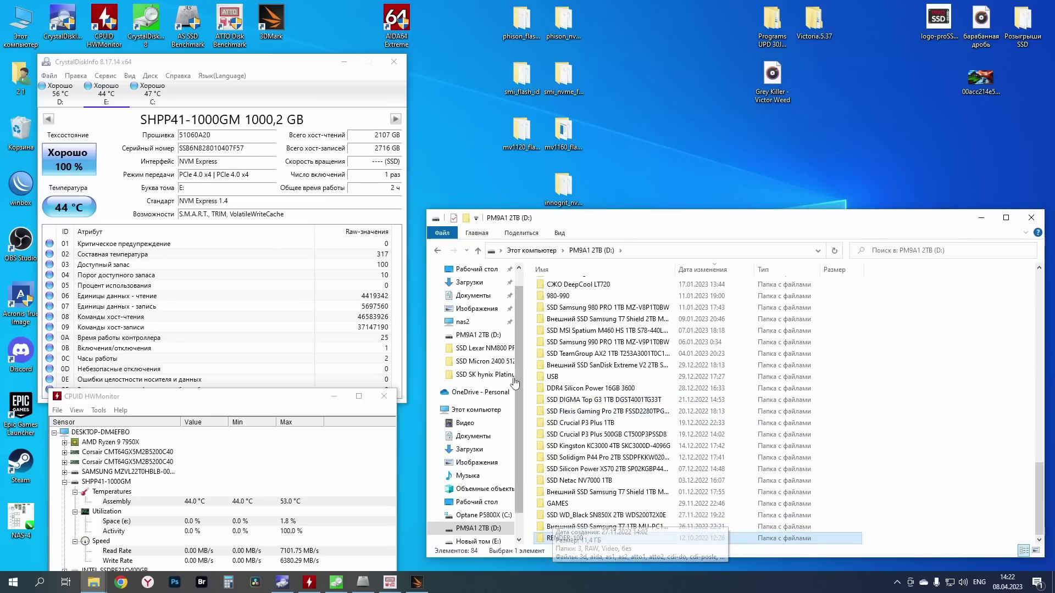
Step: Paste the RENDER-100 folder into the empty new volume (E:) and move the copy progress window clear of the monitoring tools
click(556, 257)
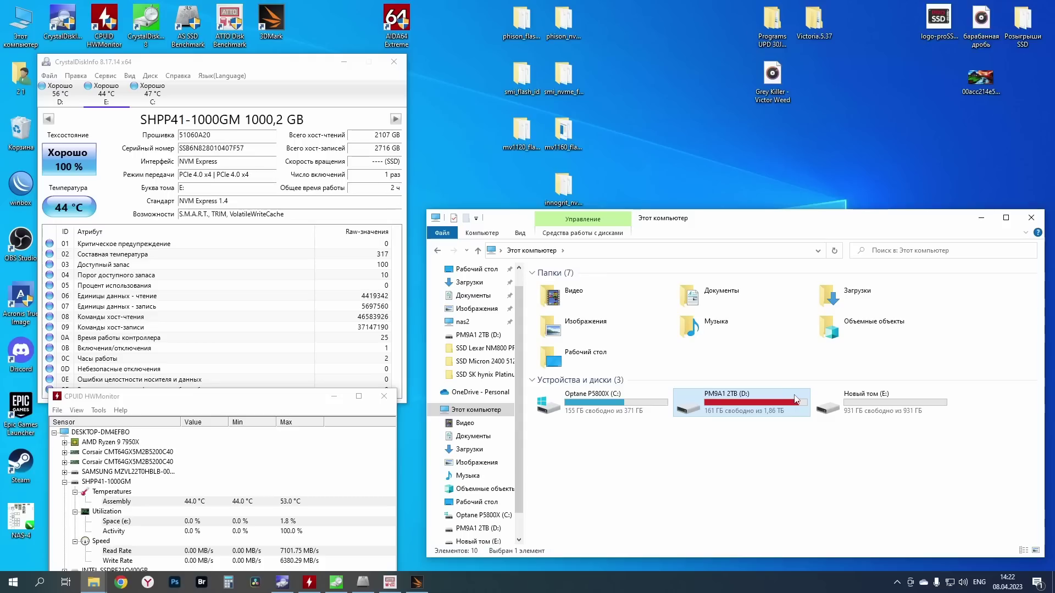
double_click(855, 407)
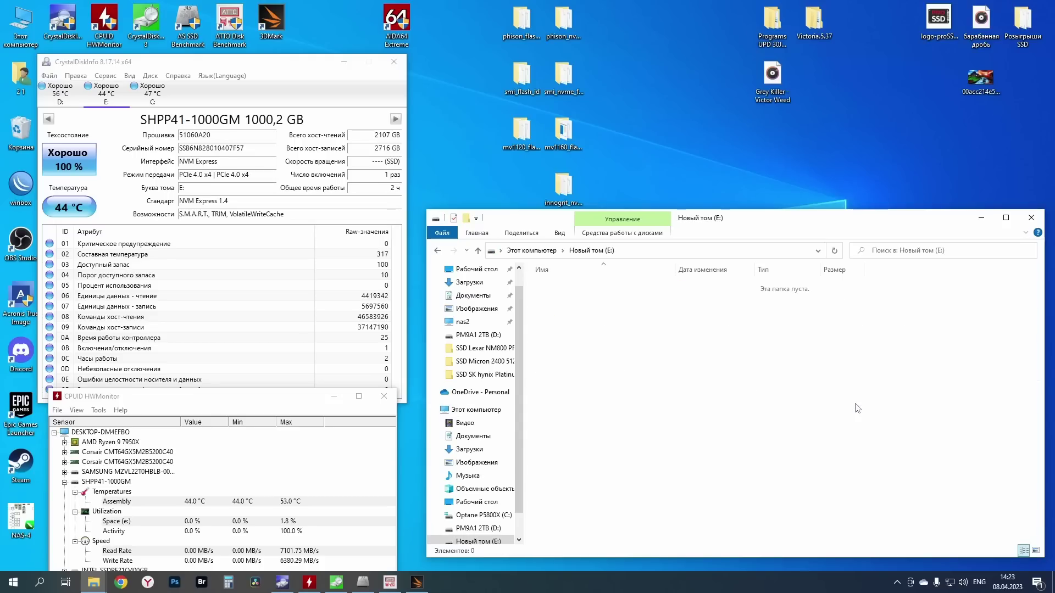
key(ctrl+v)
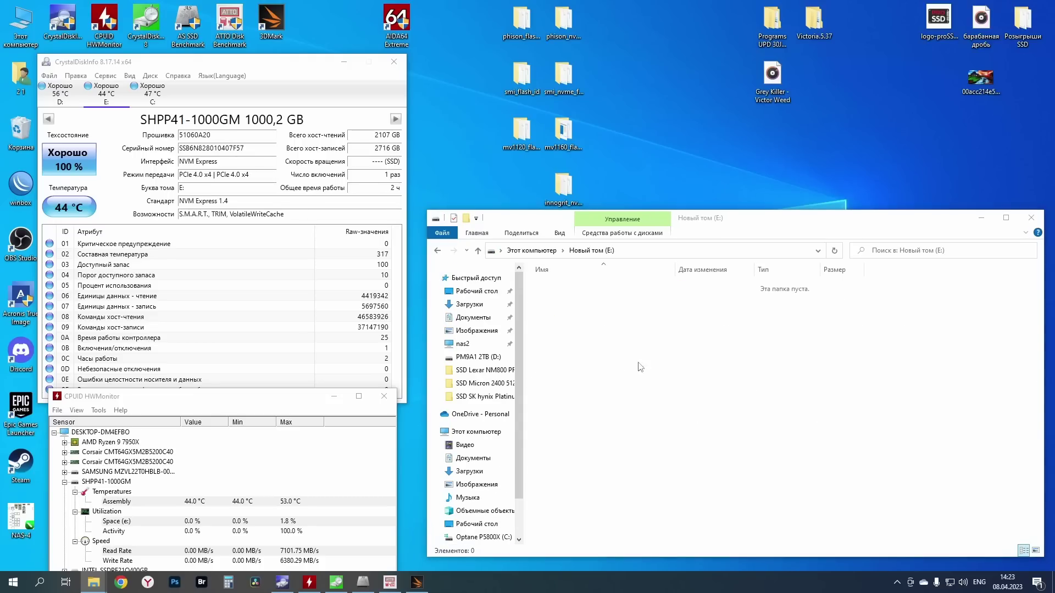
drag(273, 147, 895, 378)
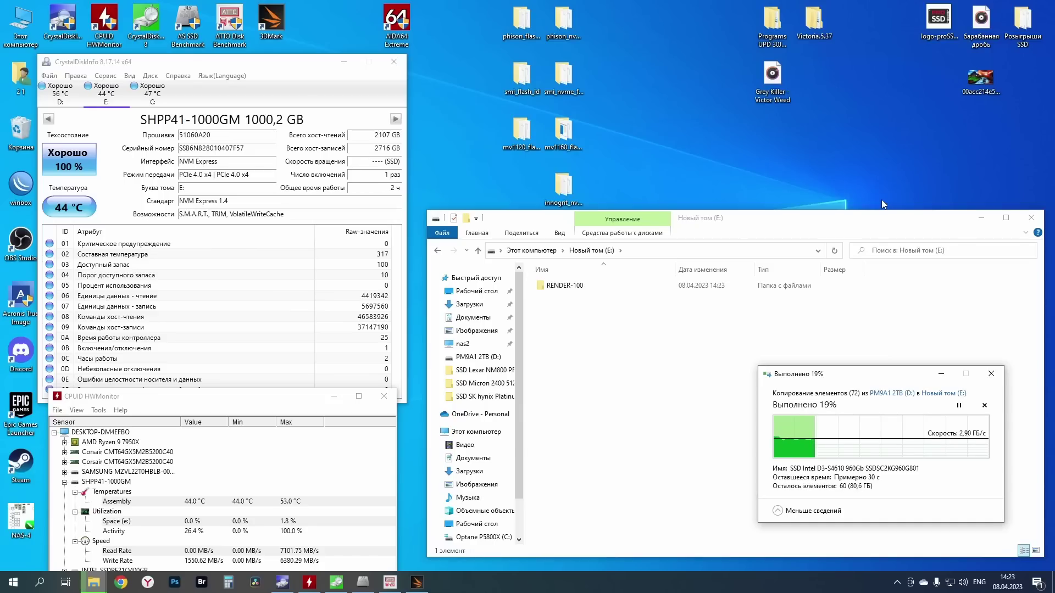
drag(880, 373, 898, 388)
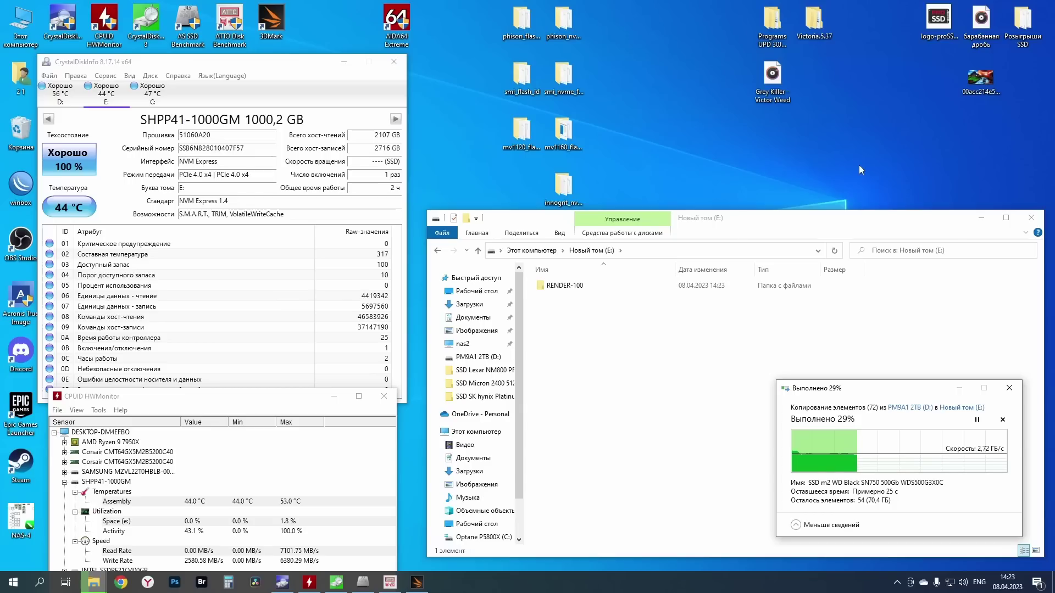